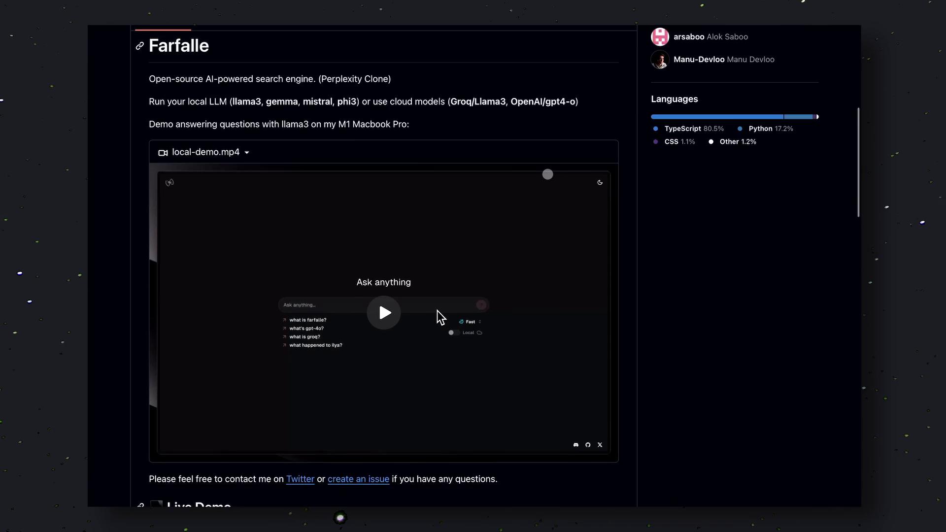
# Select the Hyper Groq/Llama3-70B answer model in Farfalle.
pyautogui.scroll(-5, 374, 246)
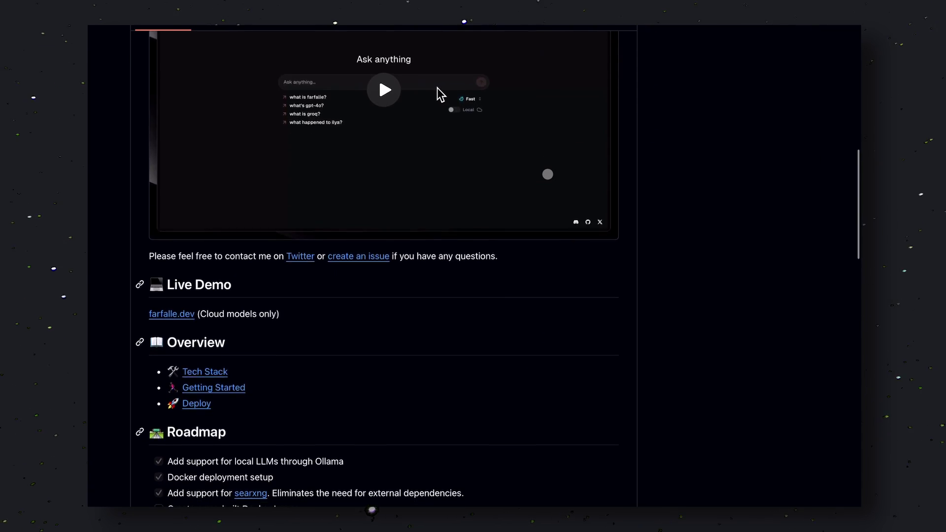
pyautogui.scroll(-18, 547, 173)
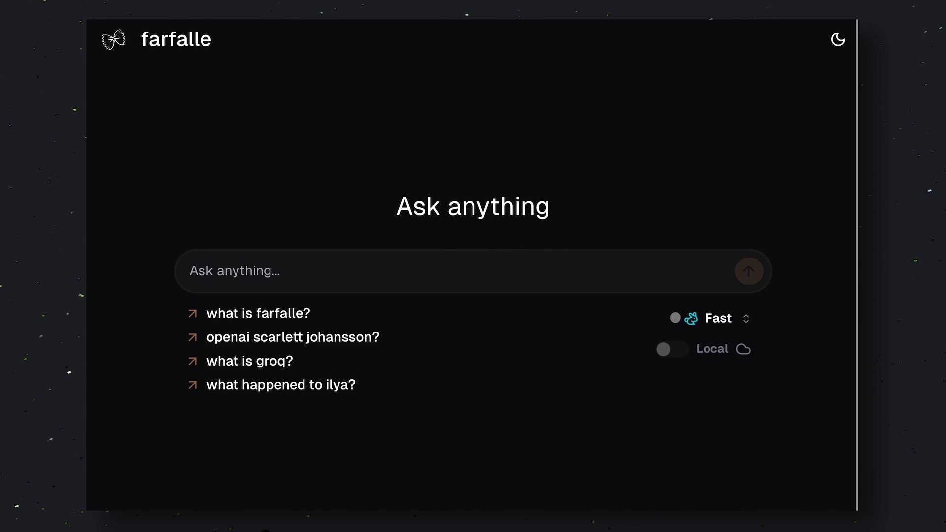
pyautogui.click(724, 320)
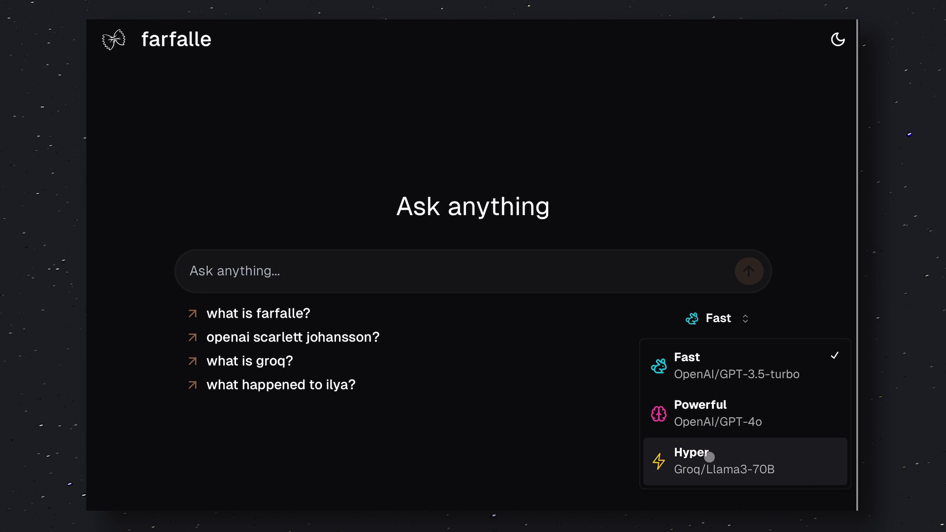
pyautogui.click(704, 455)
# Ask 'Who is AICodeKing?' and scroll through the sourced, bulleted answer.
pyautogui.click(529, 271)
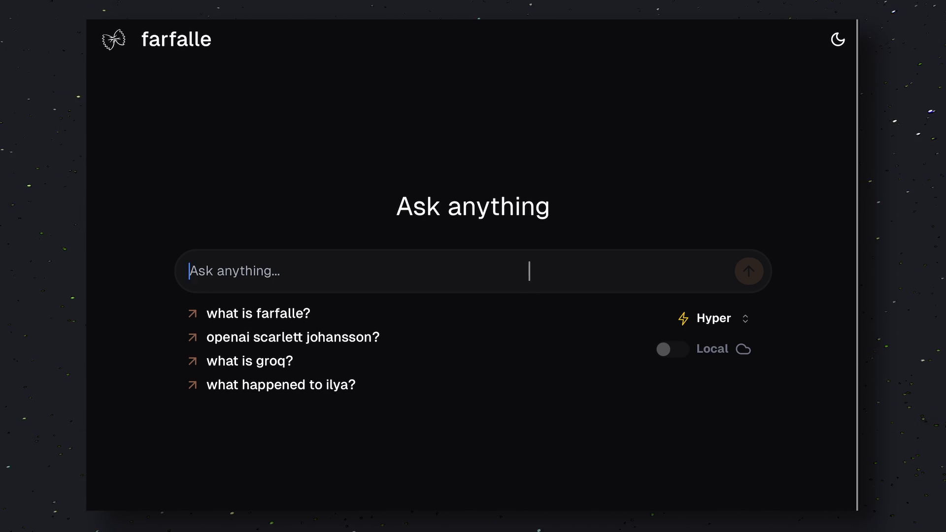
pyautogui.write('Who is ')
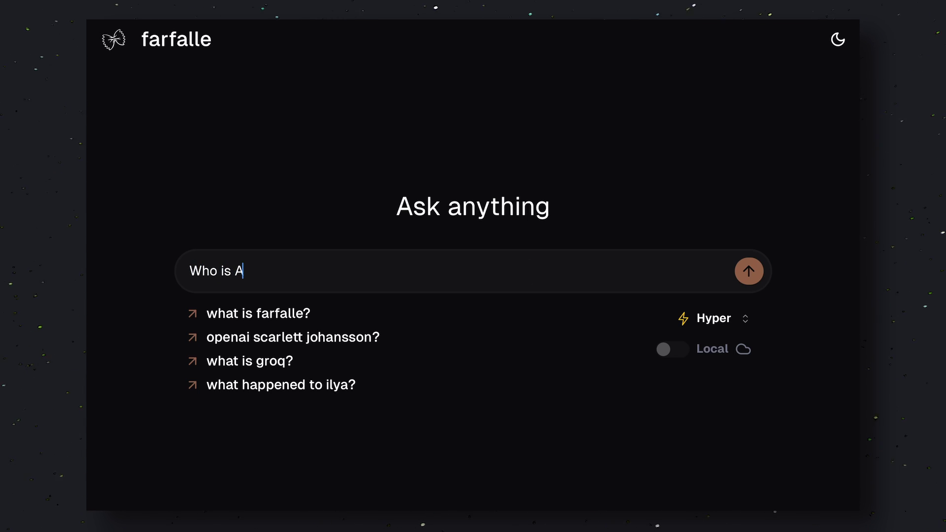
pyautogui.write('AICodeKing')
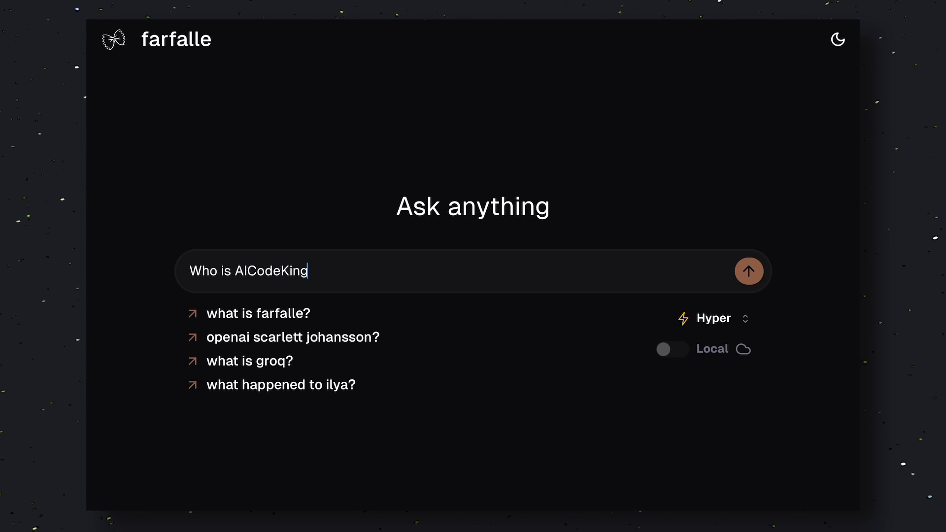
pyautogui.write('?')
pyautogui.press('Return')
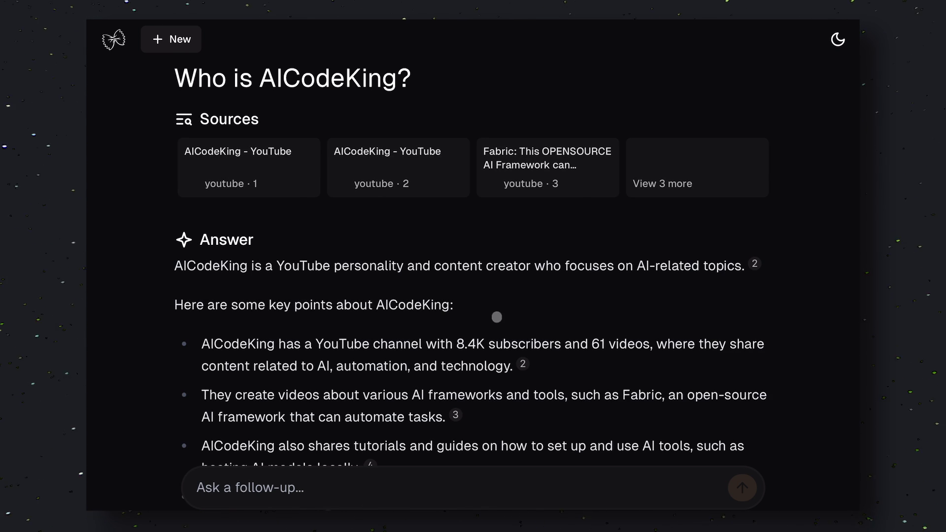
pyautogui.scroll(-2, 496, 317)
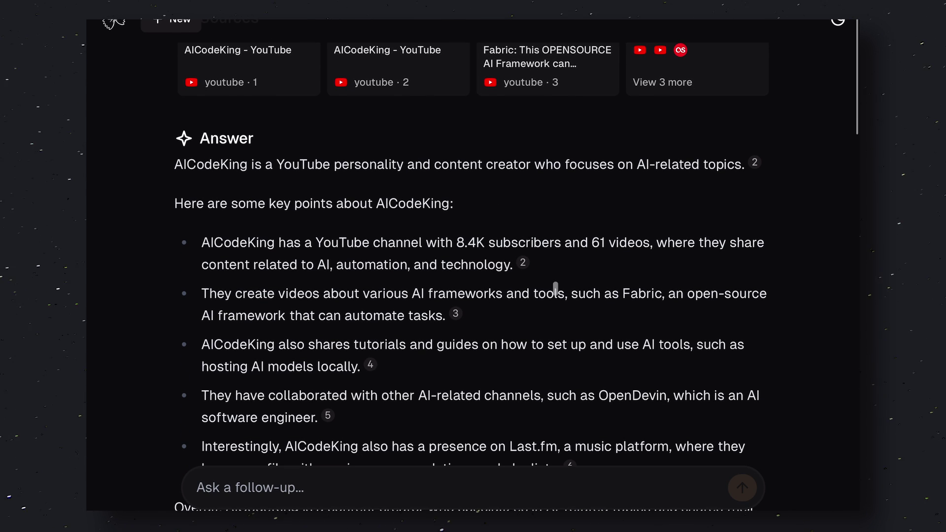
pyautogui.scroll(-2, 488, 313)
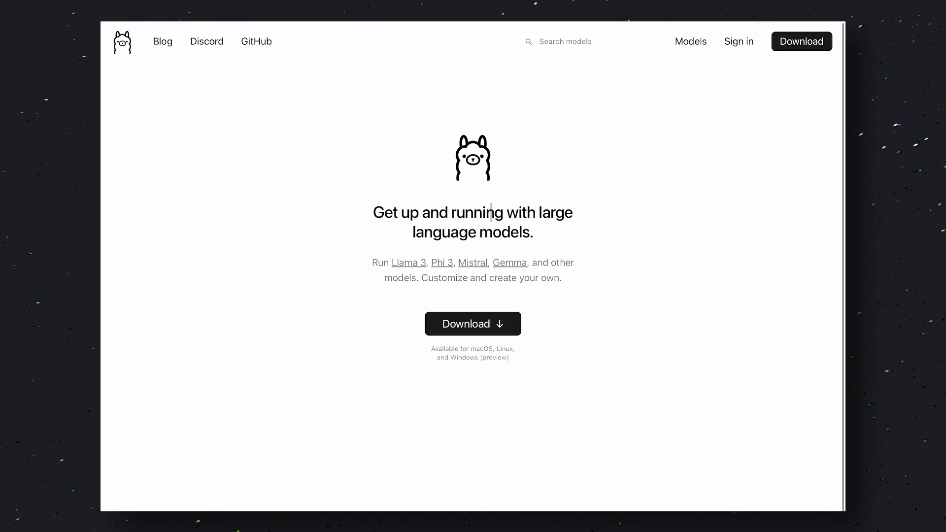
# View Ollama's Linux install command, then open the phi3 page from the Models list.
pyautogui.click(487, 333)
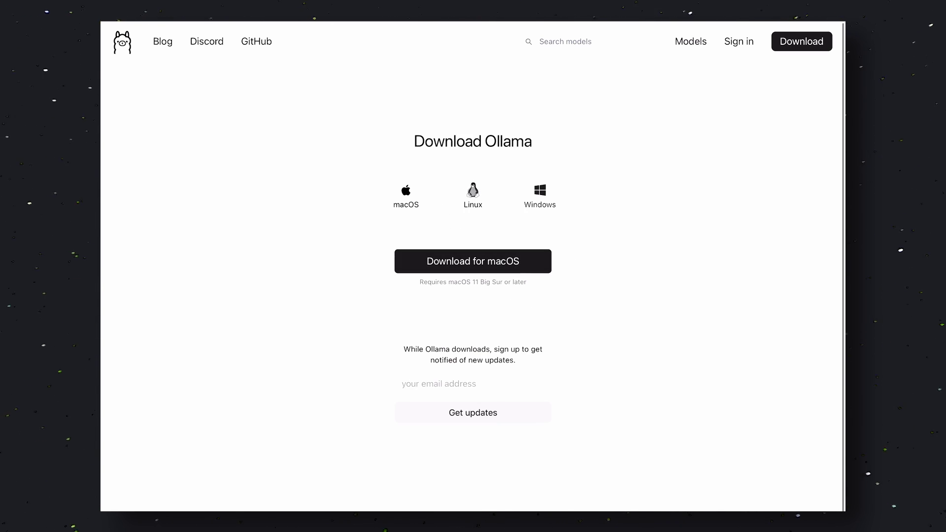
pyautogui.click(492, 209)
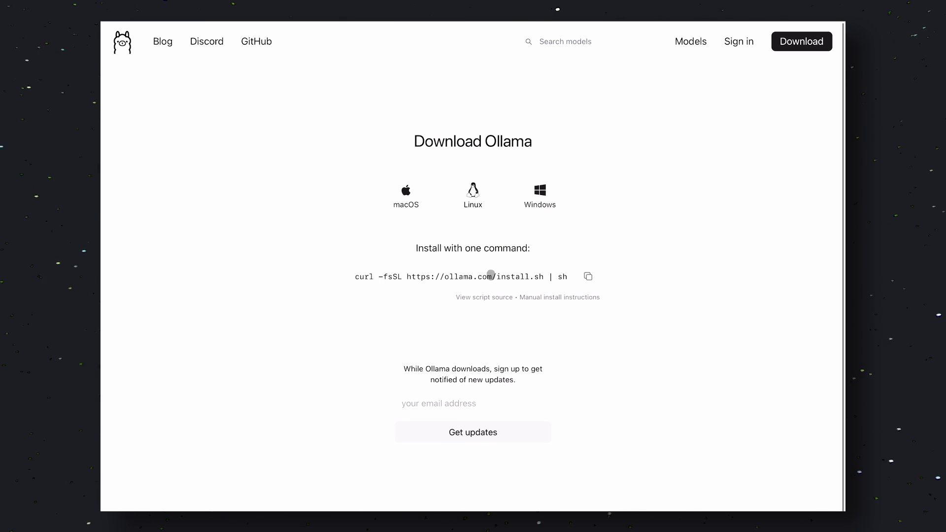
pyautogui.click(691, 41)
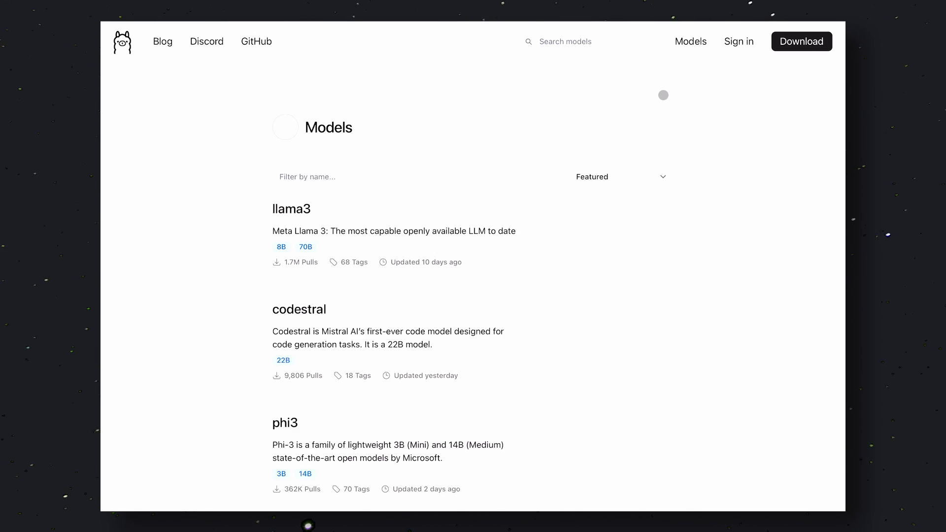
pyautogui.scroll(-2, 295, 359)
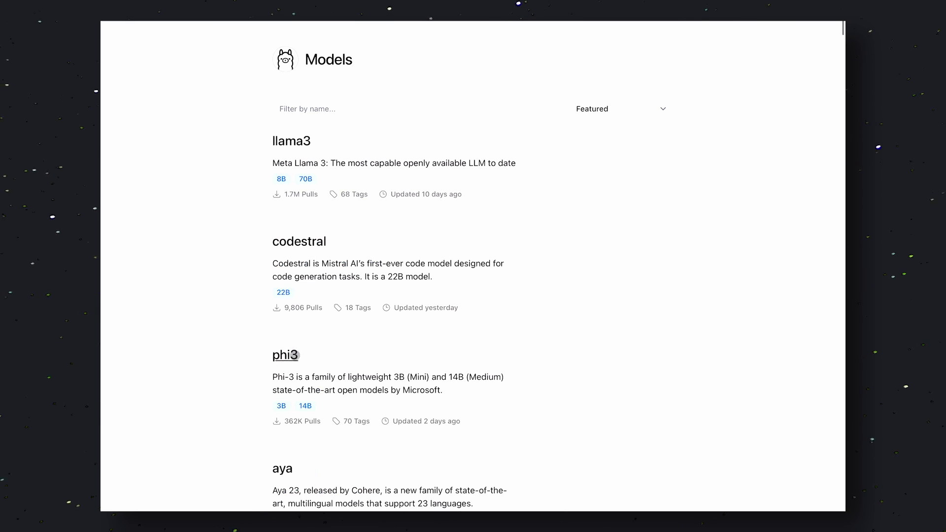
pyautogui.click(409, 373)
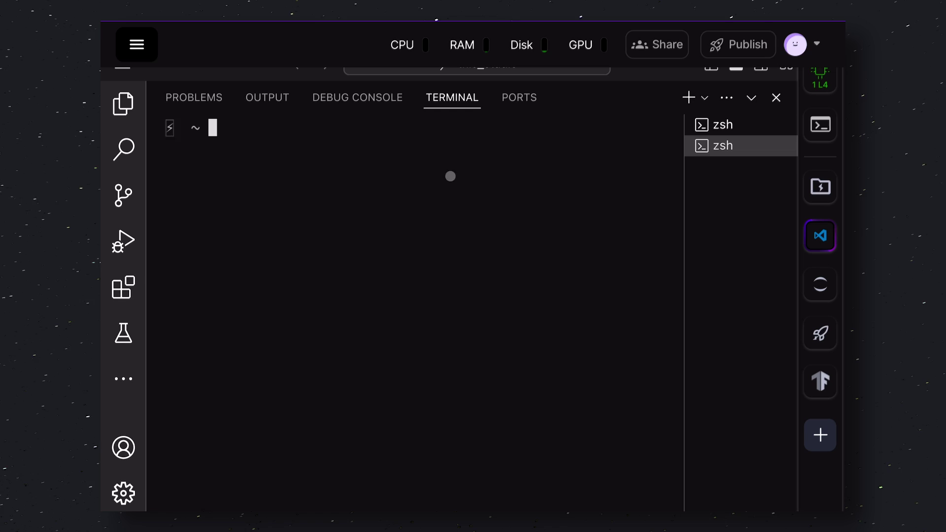
# Run 'ollama run phi3' in the terminal and send the model 'hi'.
pyautogui.click(425, 218)
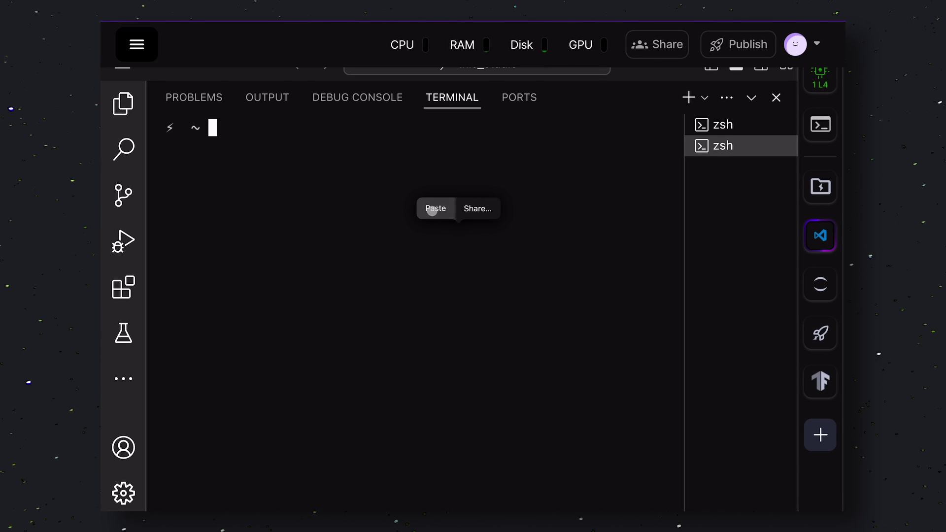
pyautogui.click(432, 211)
pyautogui.press('Return')
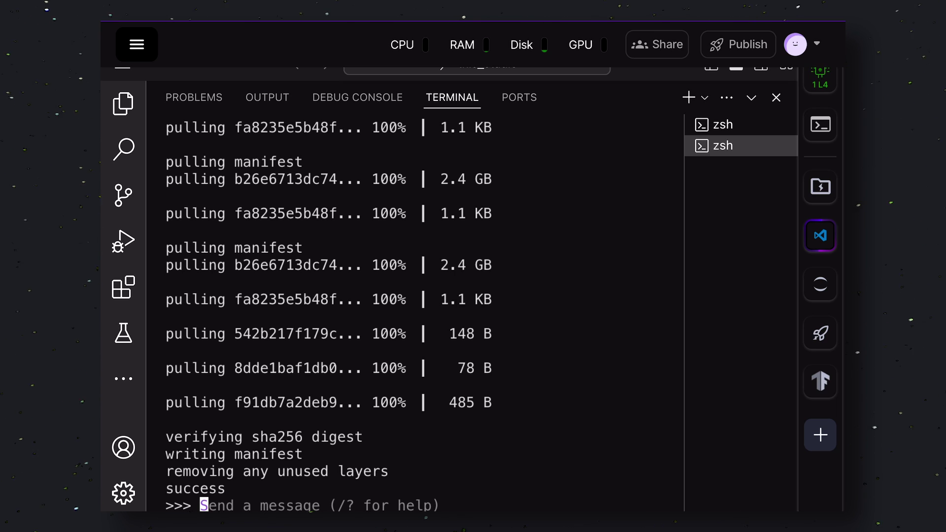
pyautogui.write('hi')
pyautogui.press('Return')
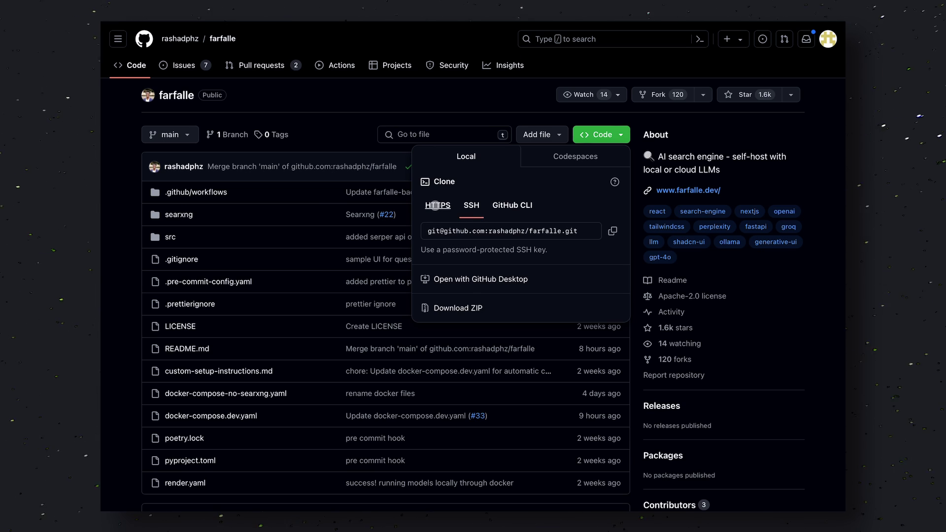
# Clone the farfalle repository over HTTPS with git clone and cd into the farfalle folder.
pyautogui.click(438, 205)
pyautogui.click(607, 232)
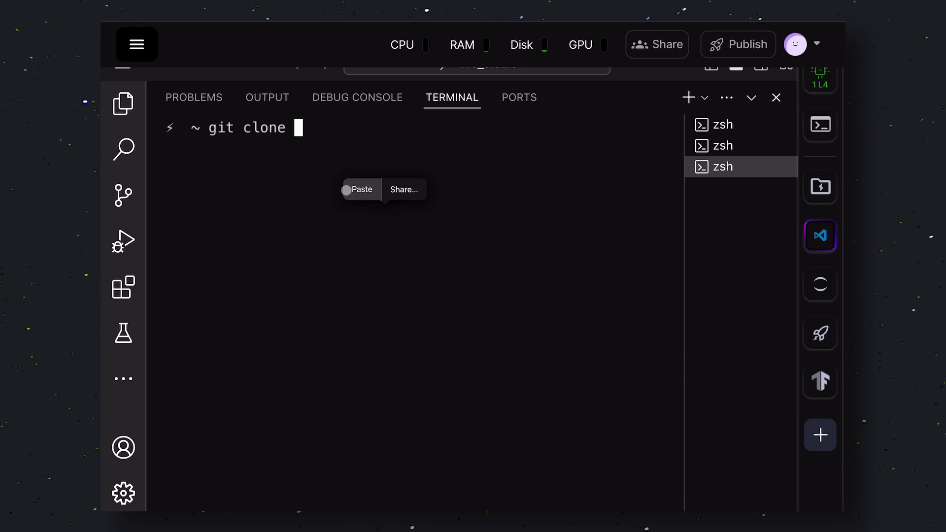
pyautogui.click(349, 190)
pyautogui.press('Return')
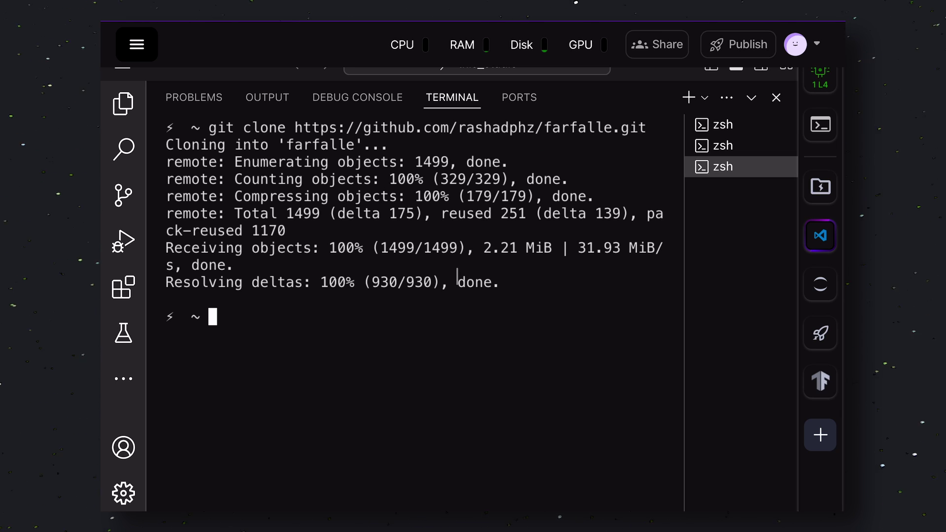
pyautogui.write('cd farfalle')
pyautogui.press('Return')
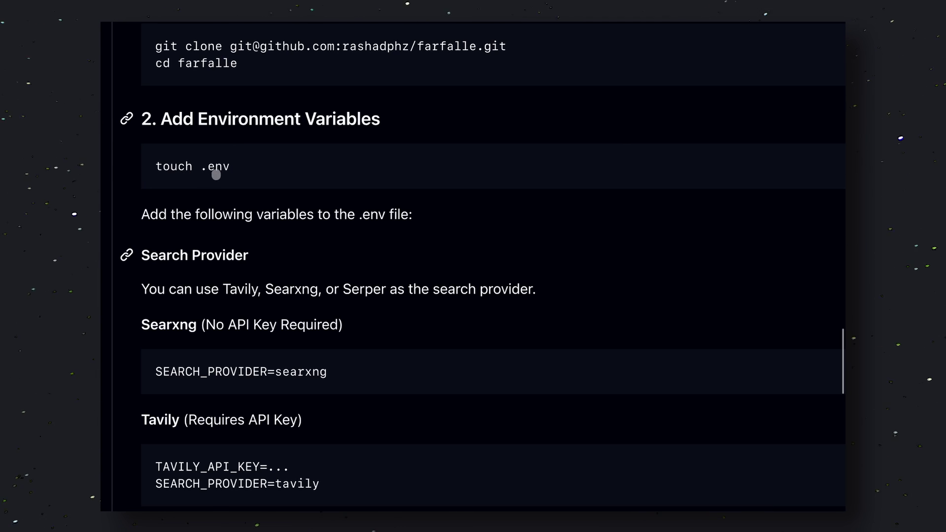
# Create .env with 'touch .env', open it, and hide the terminal and Explorer panels.
pyautogui.moveTo(245, 178); pyautogui.dragTo(150, 166)
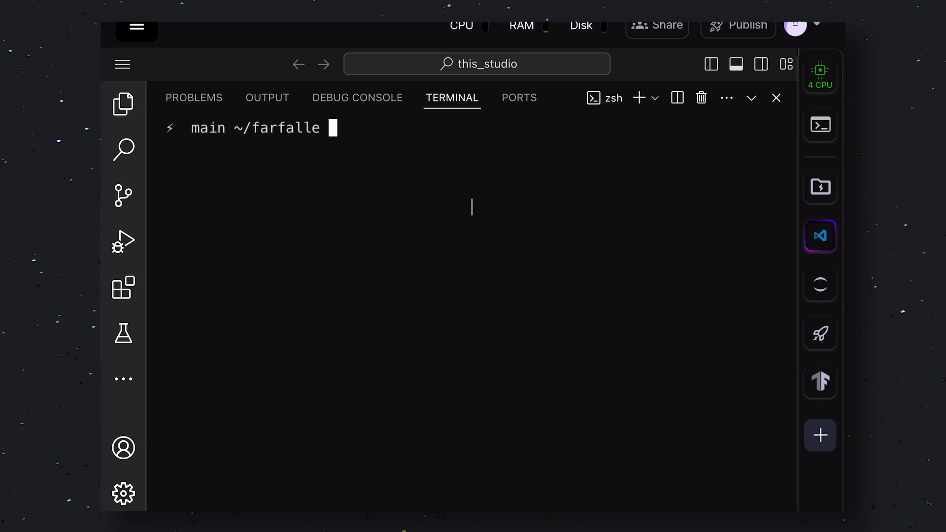
pyautogui.hotkey('ctrl', 'v')
pyautogui.press('Return')
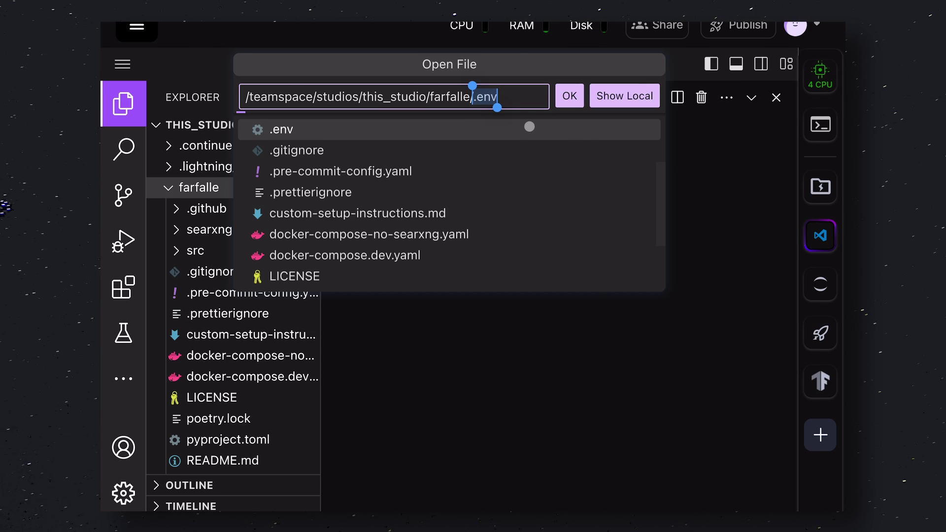
pyautogui.click(528, 127)
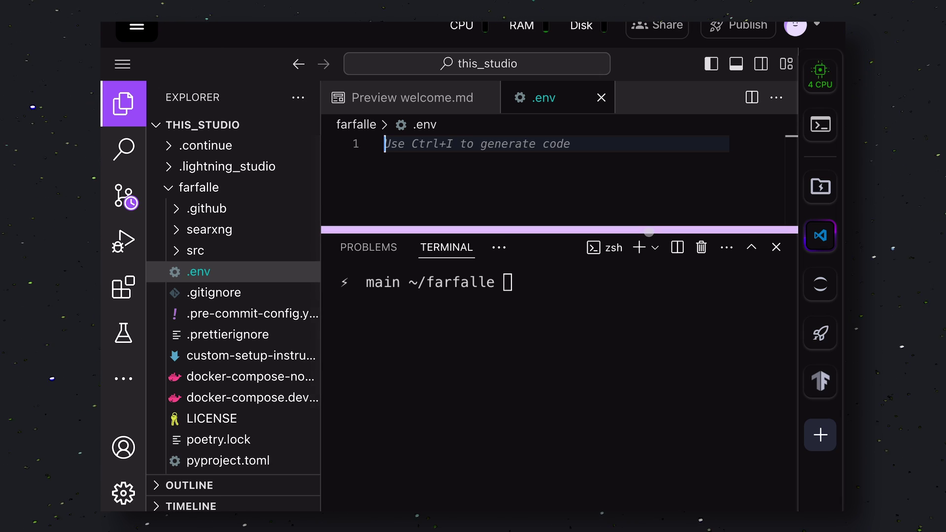
pyautogui.moveTo(649, 232); pyautogui.dragTo(633, 488)
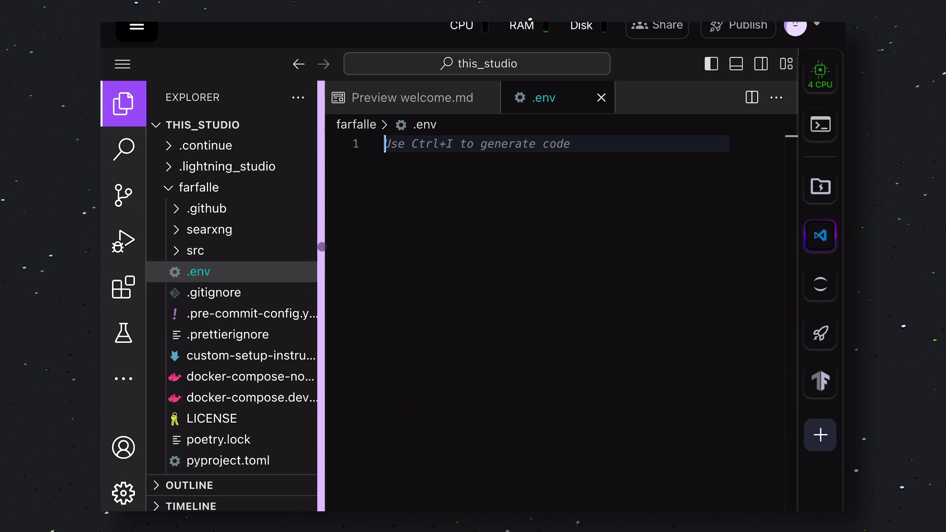
pyautogui.moveTo(323, 246); pyautogui.dragTo(132, 230)
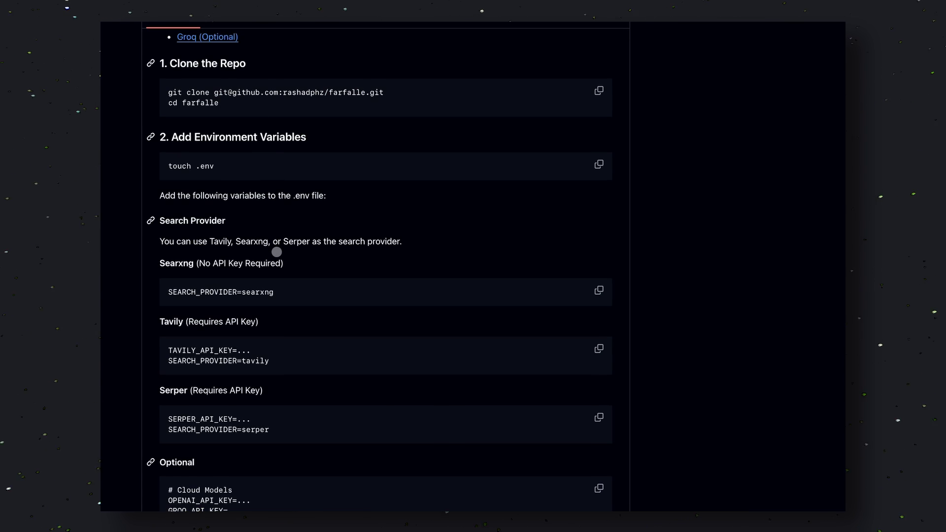
# Review Tavily's pricing plans, then select the README's two Tavily variable lines.
pyautogui.scroll(-3, 266, 251)
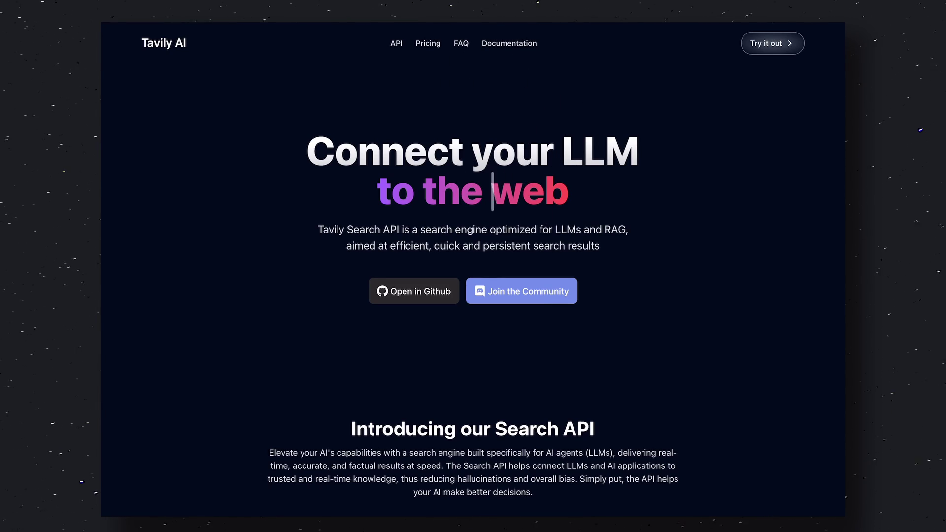
pyautogui.scroll(-15, 493, 191)
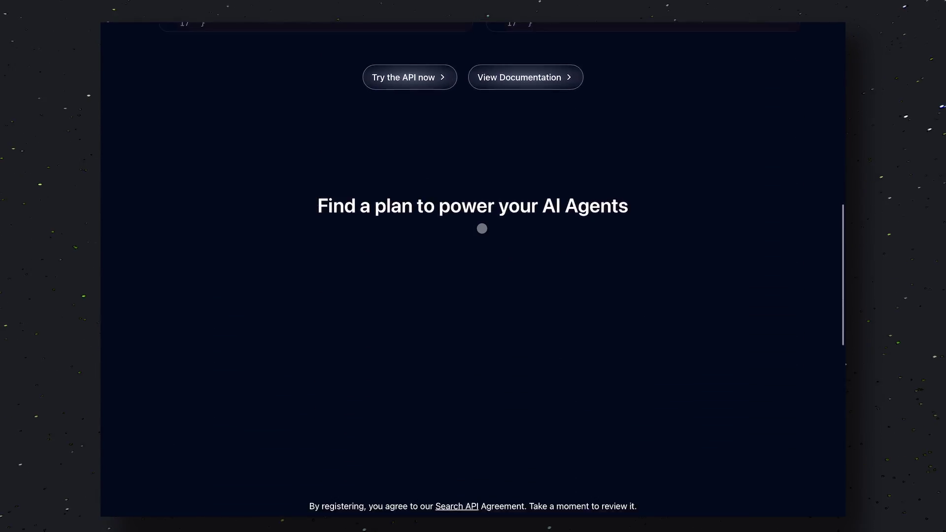
pyautogui.scroll(-7, 482, 228)
pyautogui.scroll(20, 482, 229)
pyautogui.scroll(-20, 482, 231)
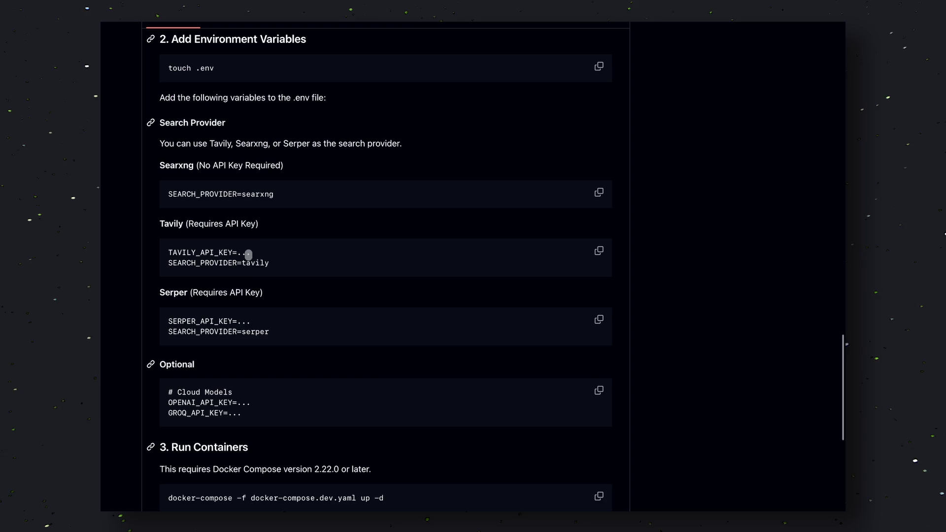
pyautogui.scroll(-2, 231, 315)
pyautogui.moveTo(278, 225); pyautogui.dragTo(167, 212)
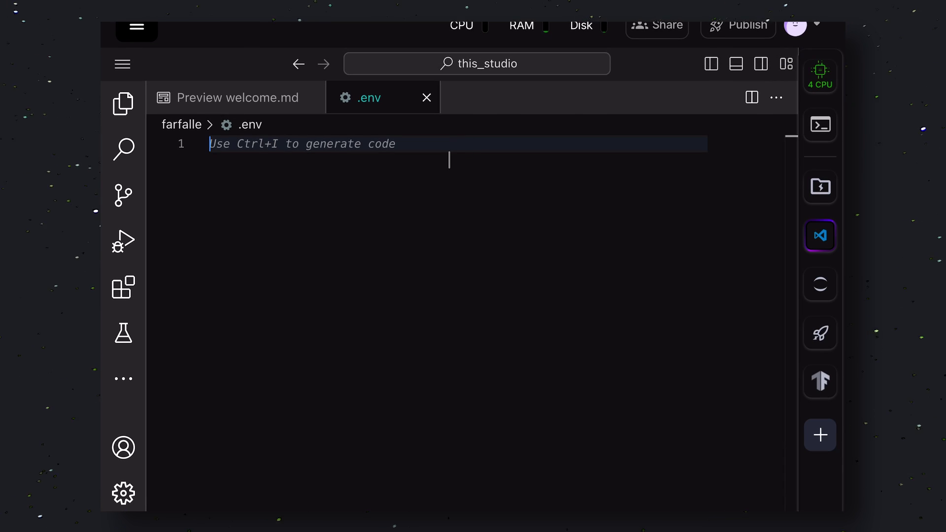
# Paste TAVILY_API_KEY and SEARCH_PROVIDER=tavily into .env, ending at the API key line.
pyautogui.hotkey('ctrl', 'v')
pyautogui.click(359, 143)
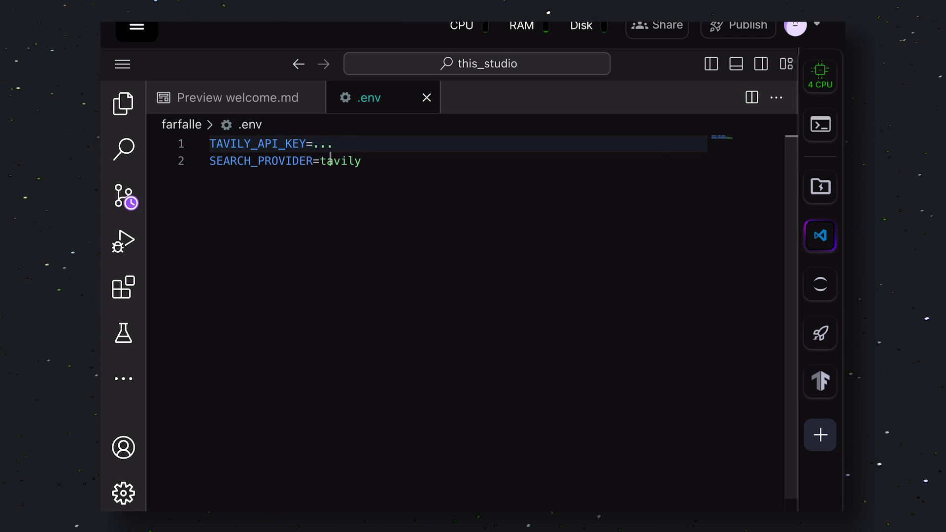
pyautogui.click(394, 158)
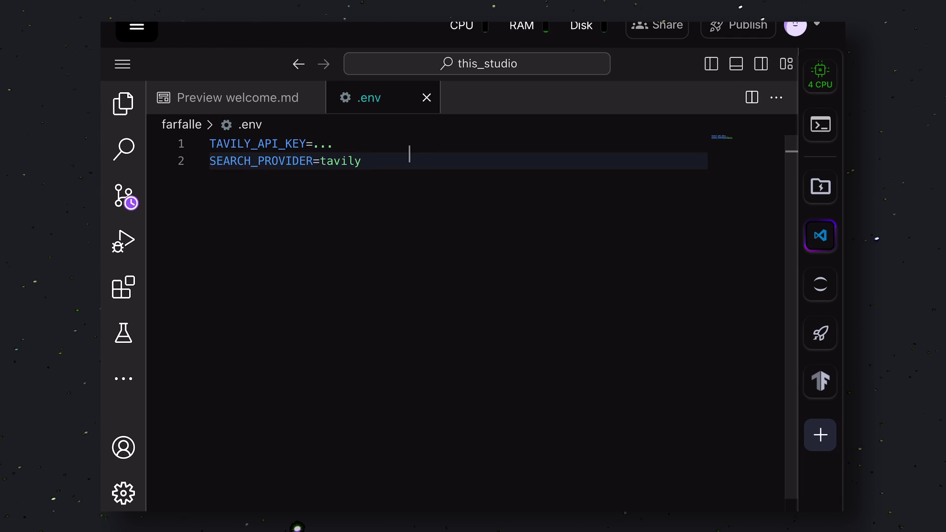
pyautogui.press('Up')
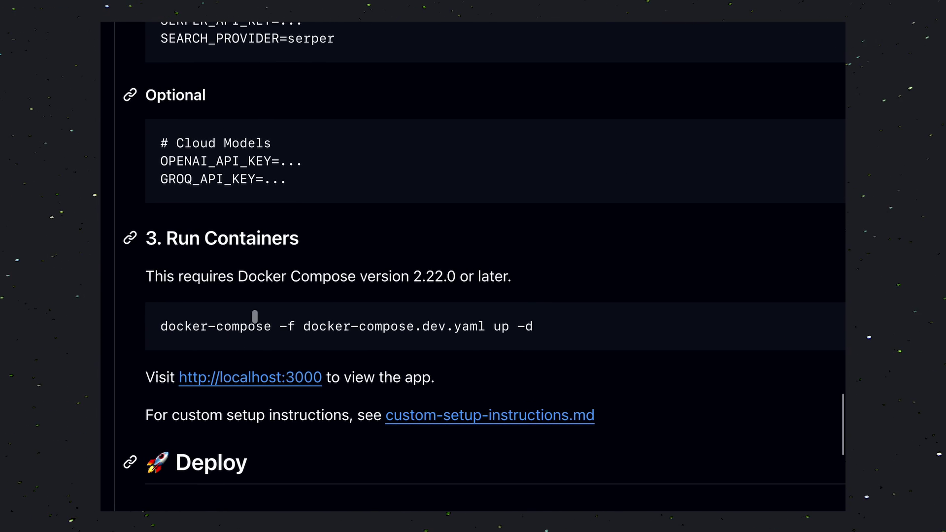
# Select the 'docker-compose -f docker-compose.dev.yaml up -d' command in the README.
pyautogui.moveTo(532, 325); pyautogui.dragTo(142, 329)
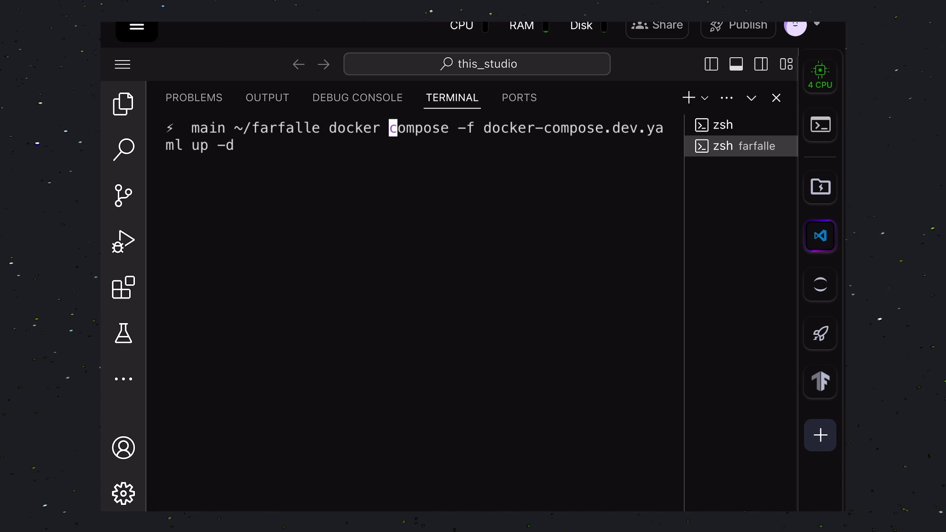
# Run the docker compose command to start the searxng, farfalle-backend and farfalle-frontend containers.
pyautogui.press('Return')
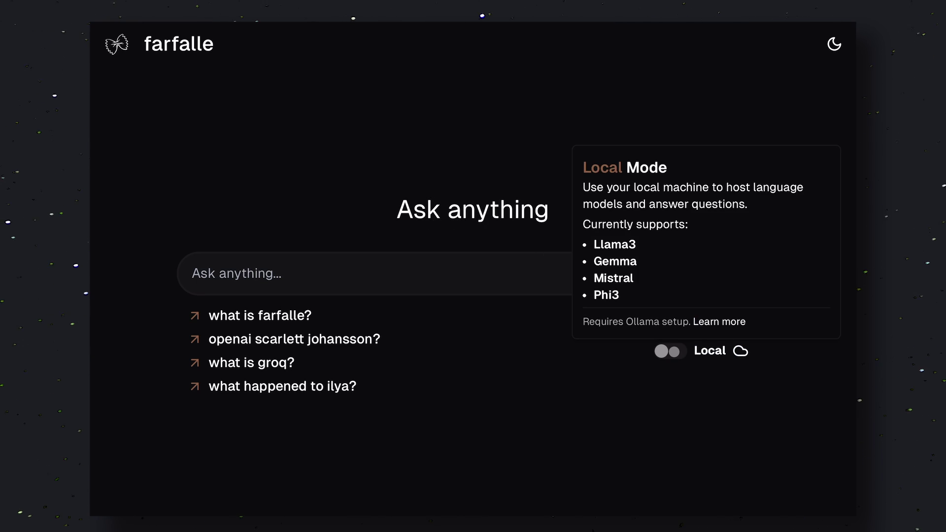
# Switch Farfalle to local mode using the Phi3 model.
pyautogui.click(666, 351)
pyautogui.click(706, 330)
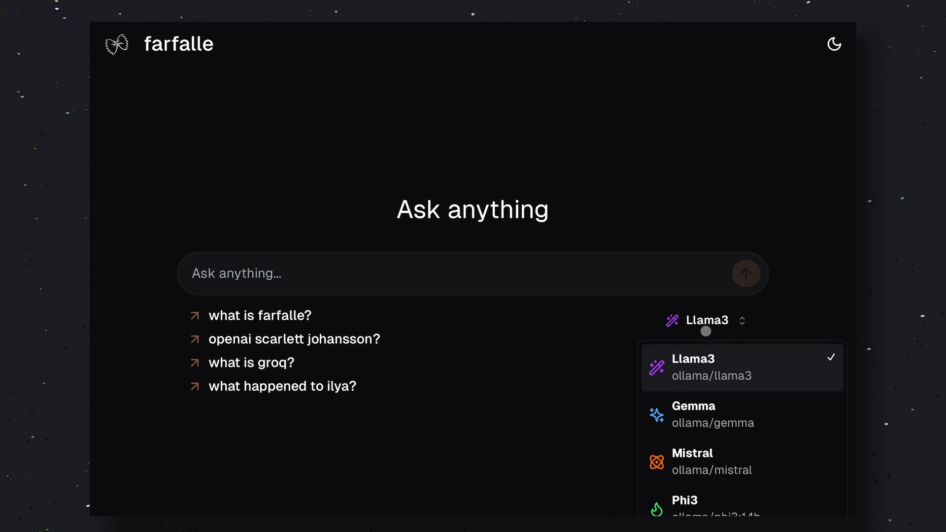
pyautogui.click(707, 501)
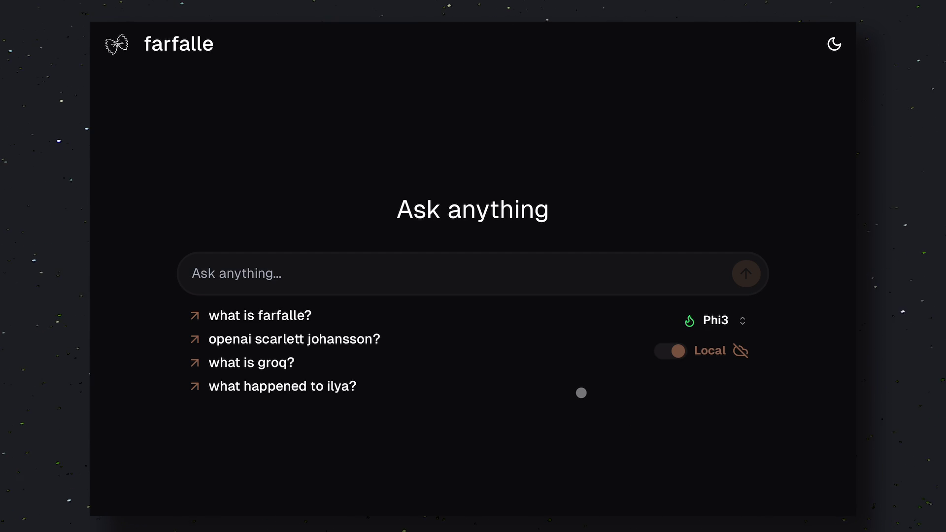
# Ask 'what is farfalle?' and scroll through the sources, answer and pasta images.
pyautogui.click(284, 314)
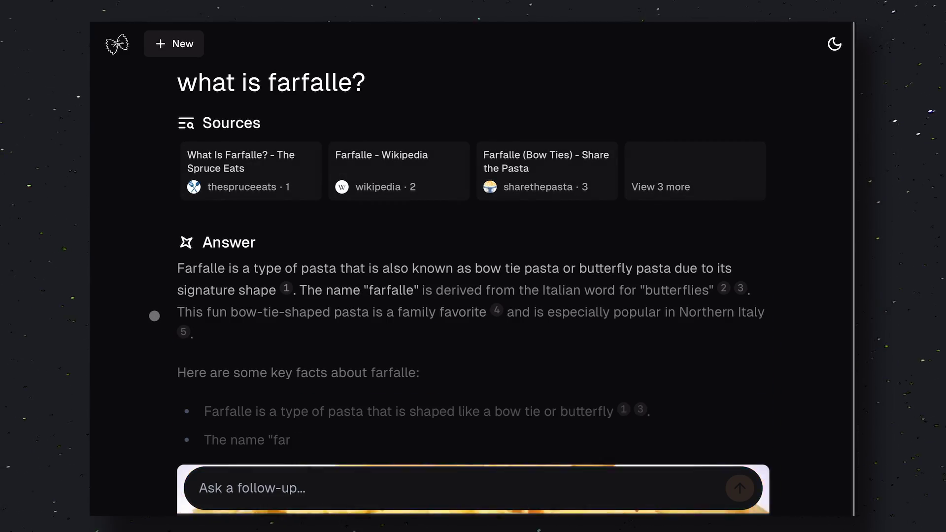
pyautogui.scroll(-15, 155, 316)
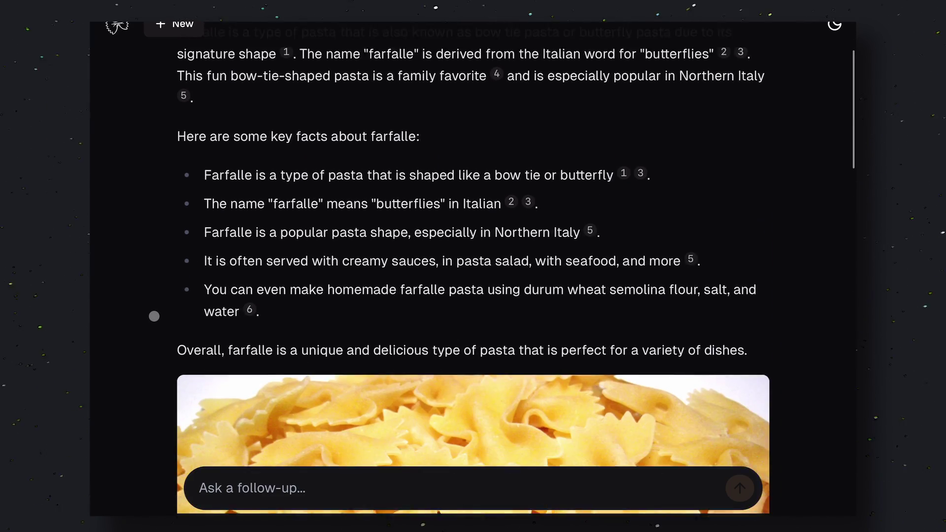
pyautogui.scroll(-15, 154, 315)
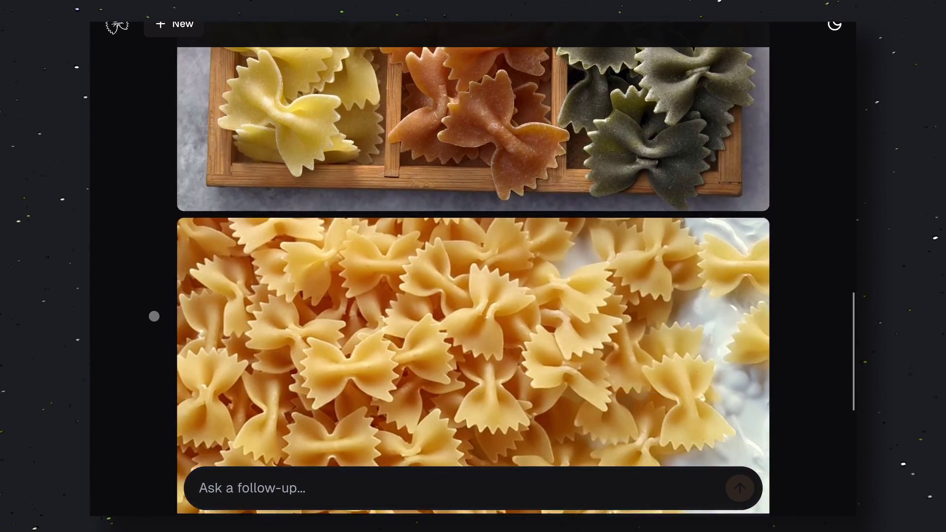
pyautogui.scroll(20, 155, 316)
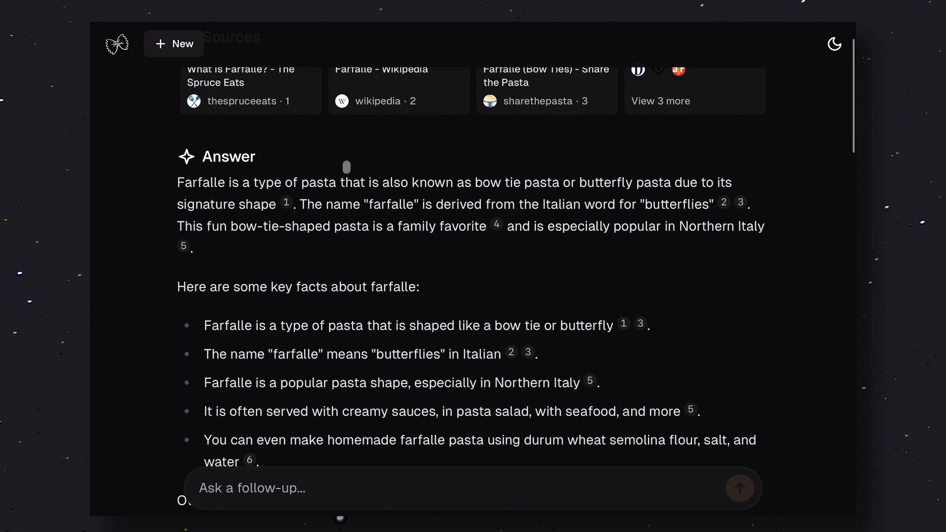
pyautogui.scroll(3, 351, 353)
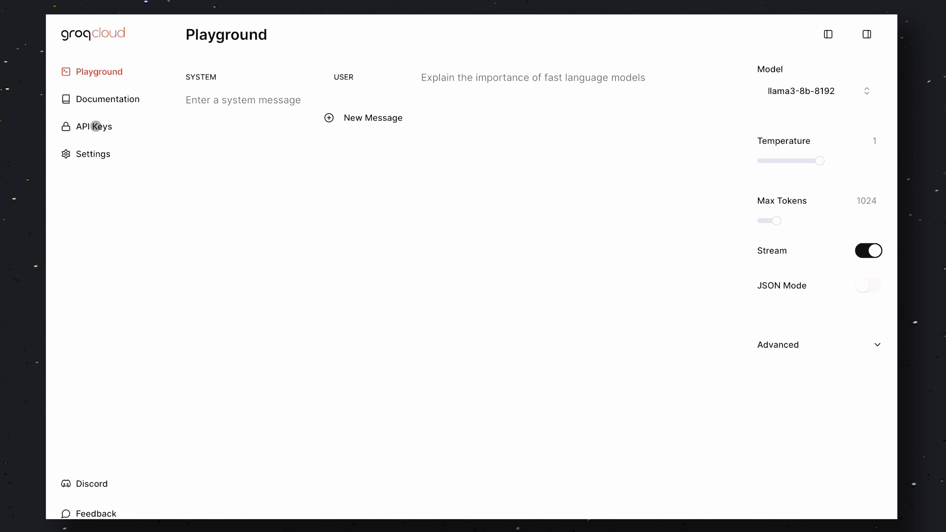
# Start creating a new Groq API key from the GroqCloud API Keys page, then reopen the farfalle .env file.
pyautogui.click(96, 126)
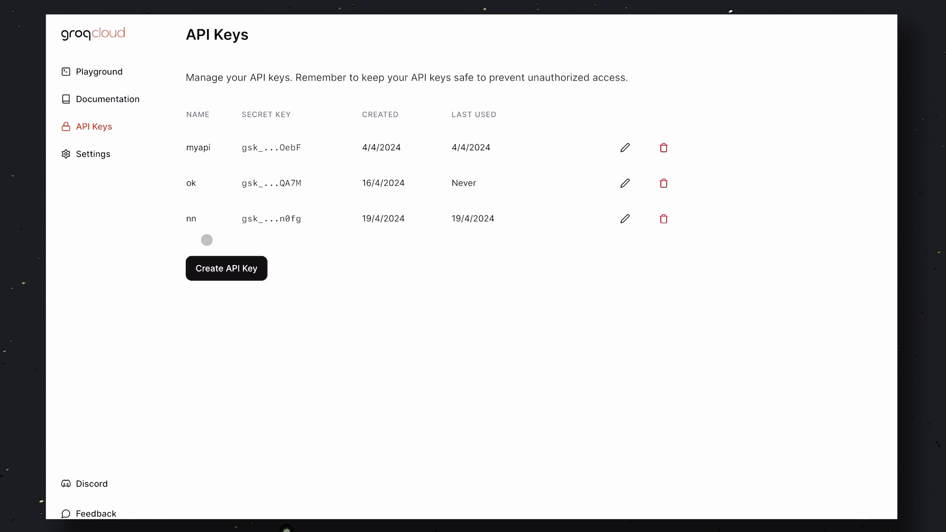
pyautogui.click(229, 272)
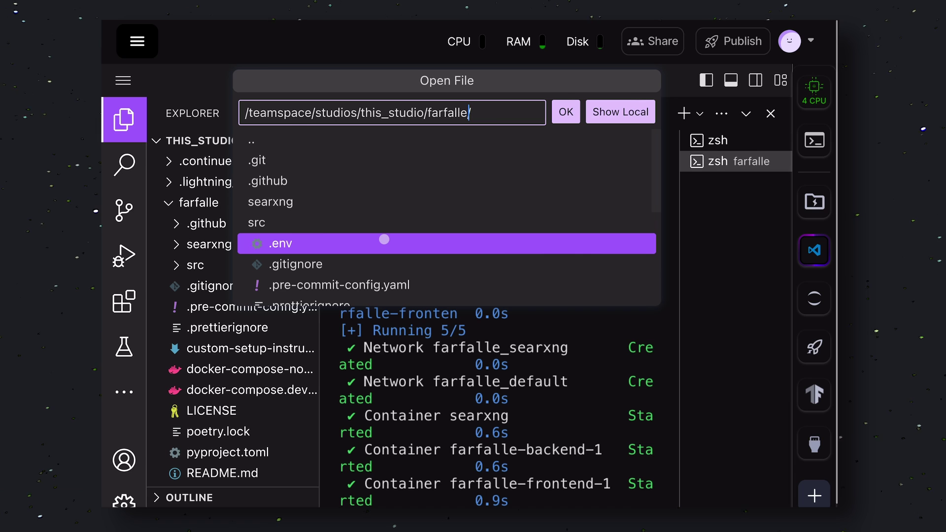
pyautogui.click(385, 238)
pyautogui.click(566, 112)
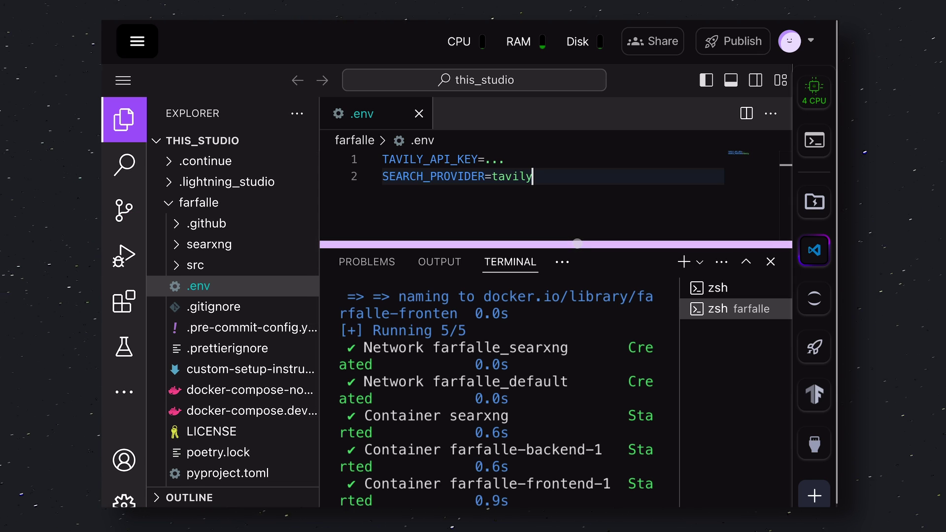
# Add a third GROQ_API_KEY= line to the farfalle .env file and begin entering the Groq key.
pyautogui.hotkey('ctrl', 'b')
pyautogui.press('Return')
pyautogui.write('GROQ_API_KEY=...')
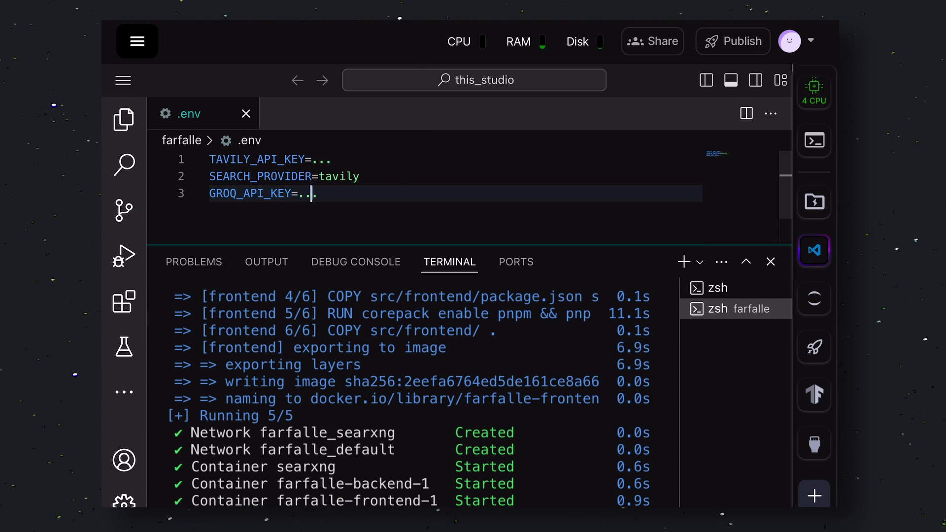
pyautogui.doubleClick(311, 194)
pyautogui.click(328, 194)
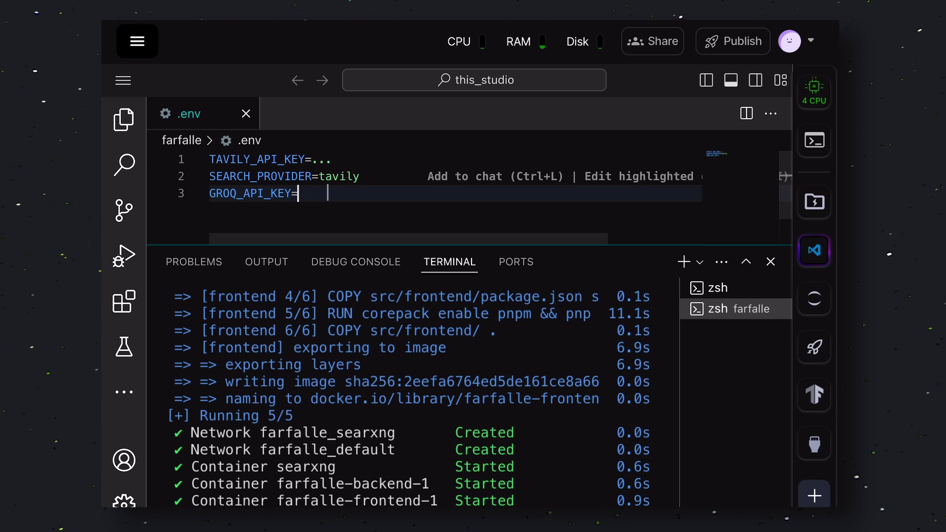
pyautogui.write('f')
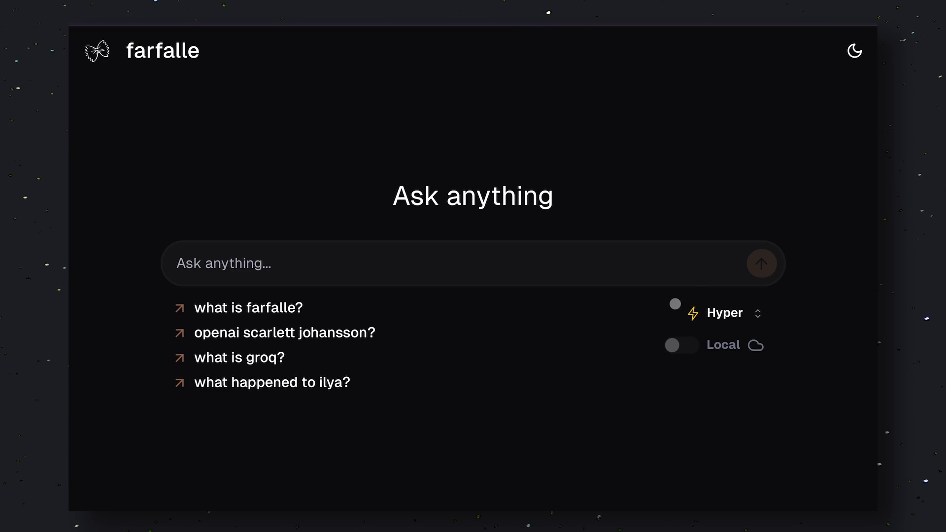
# Keep the Hyper Groq Llama3 model selected and ask 'what is groq?'.
pyautogui.click(686, 325)
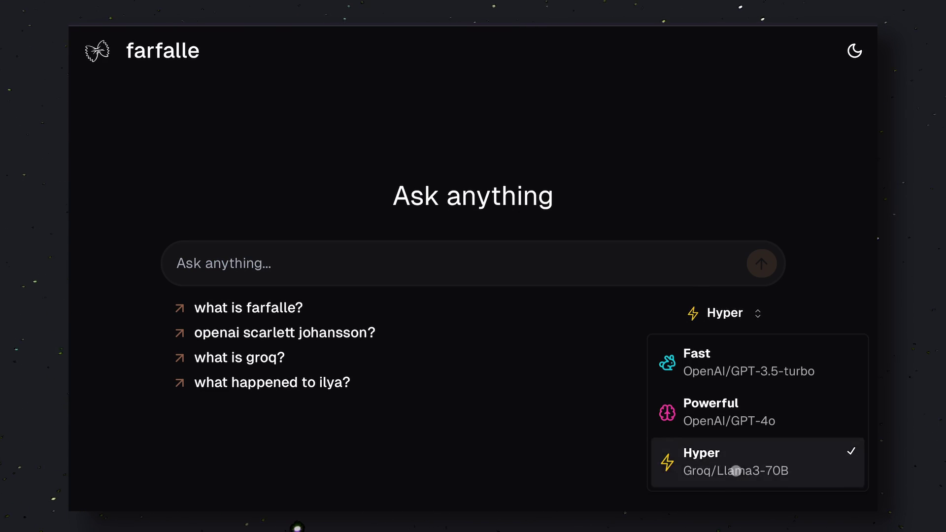
pyautogui.click(733, 457)
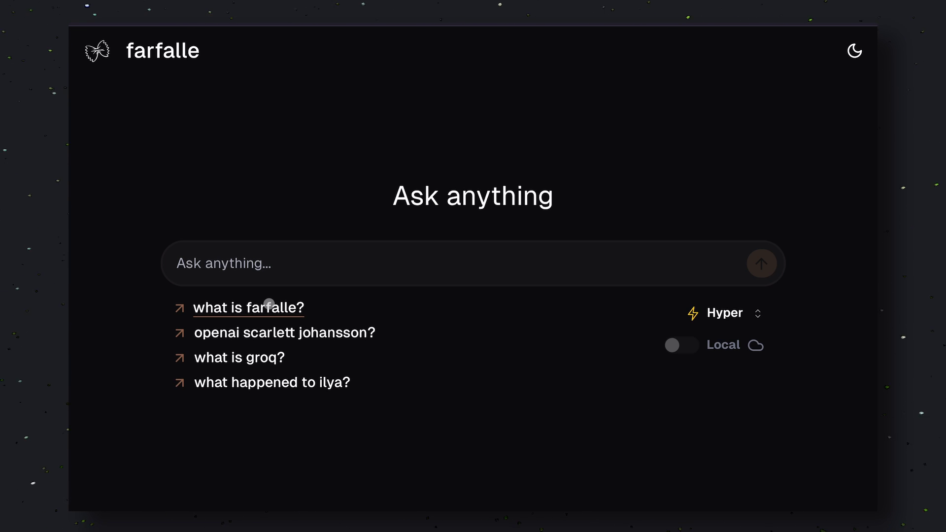
pyautogui.click(271, 360)
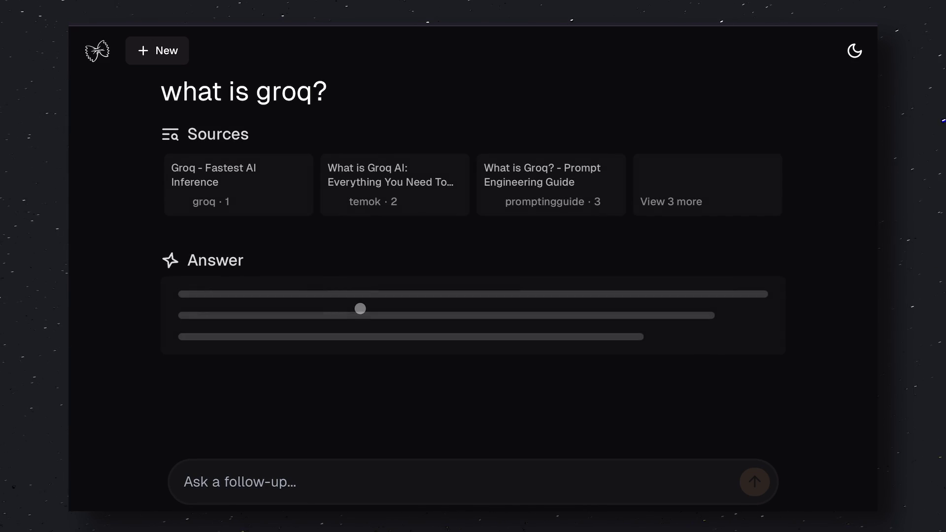
# Scroll through the answer's sources, key points and images.
pyautogui.scroll(-3, 402, 283)
pyautogui.scroll(-1, 401, 295)
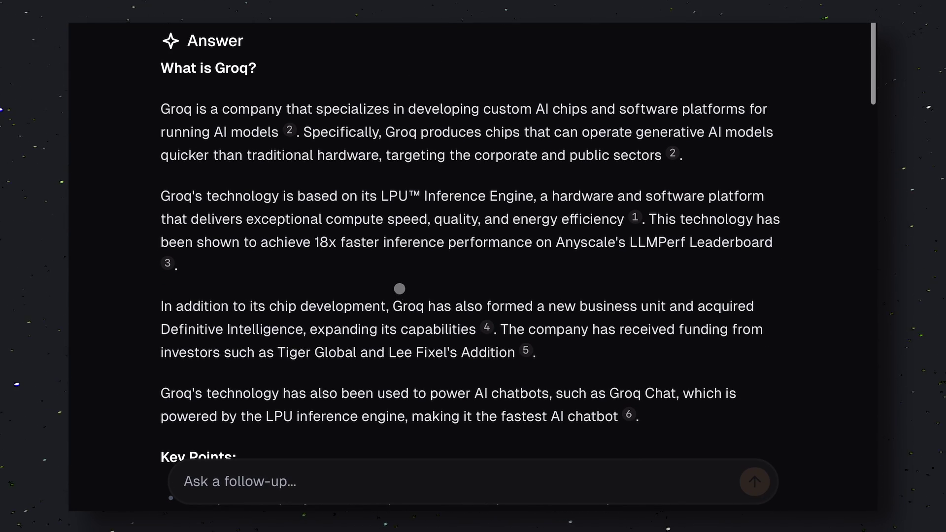
pyautogui.scroll(-15, 414, 204)
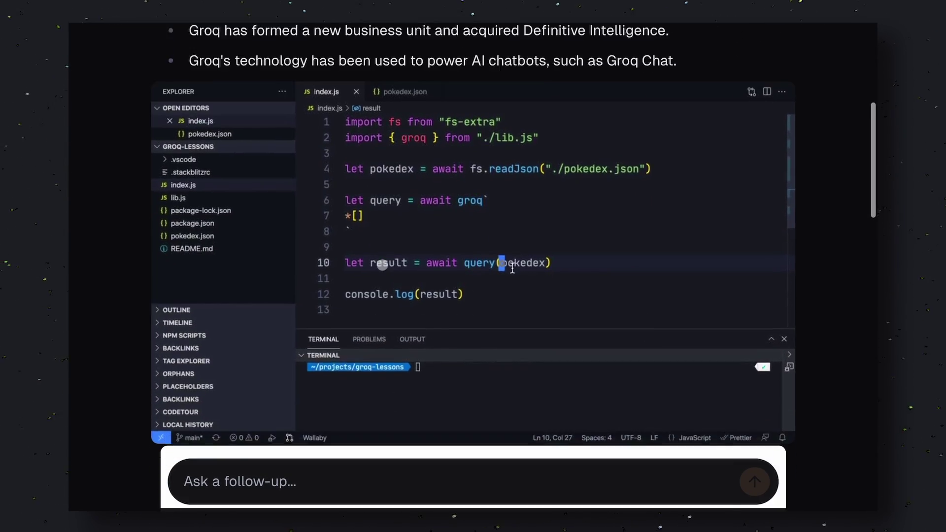
pyautogui.scroll(18, 382, 265)
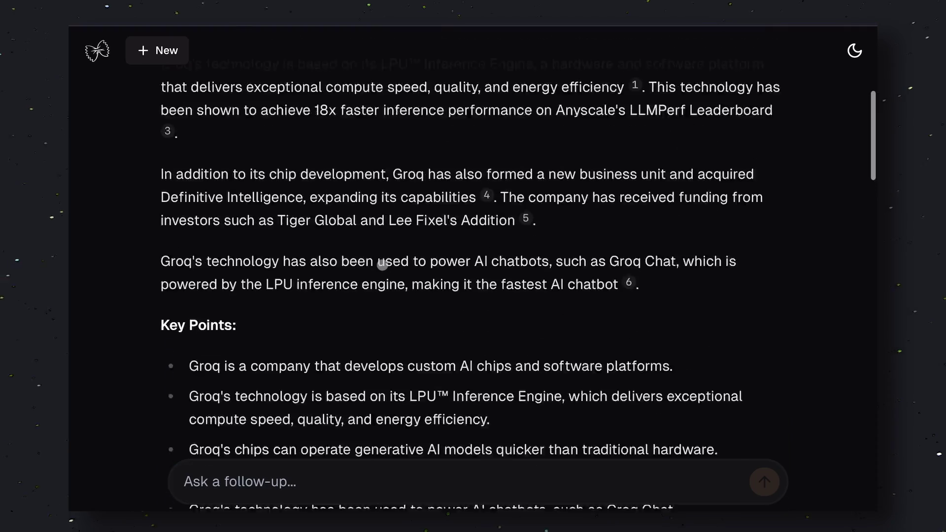
pyautogui.scroll(2, 359, 279)
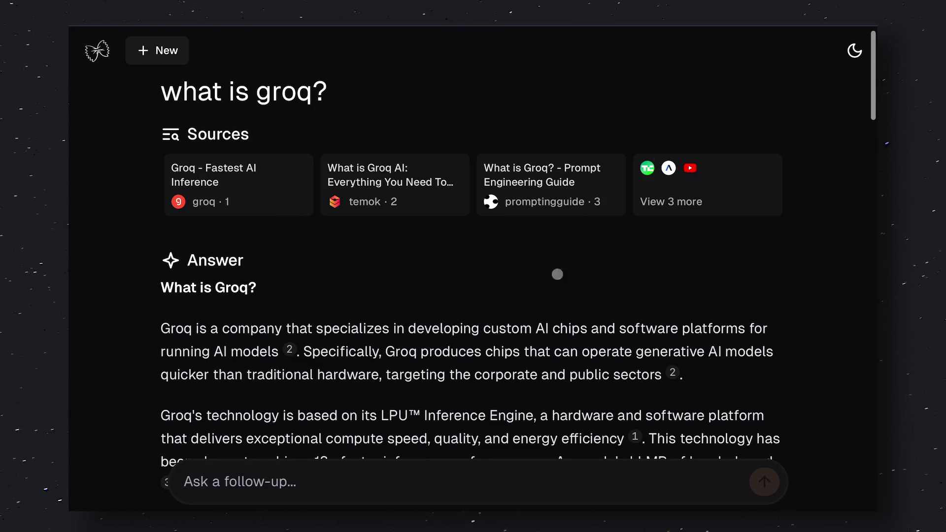
pyautogui.scroll(-15, 557, 274)
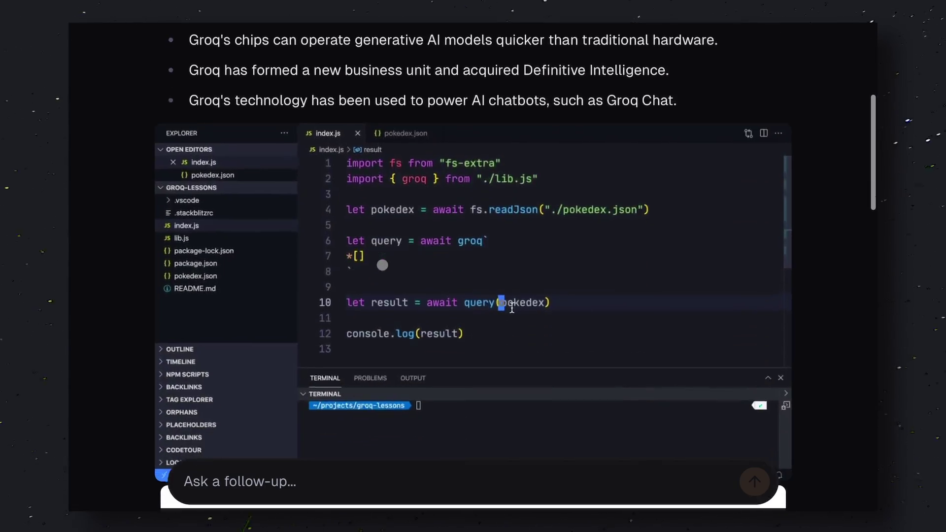
pyautogui.scroll(-10, 382, 265)
pyautogui.scroll(13, 382, 265)
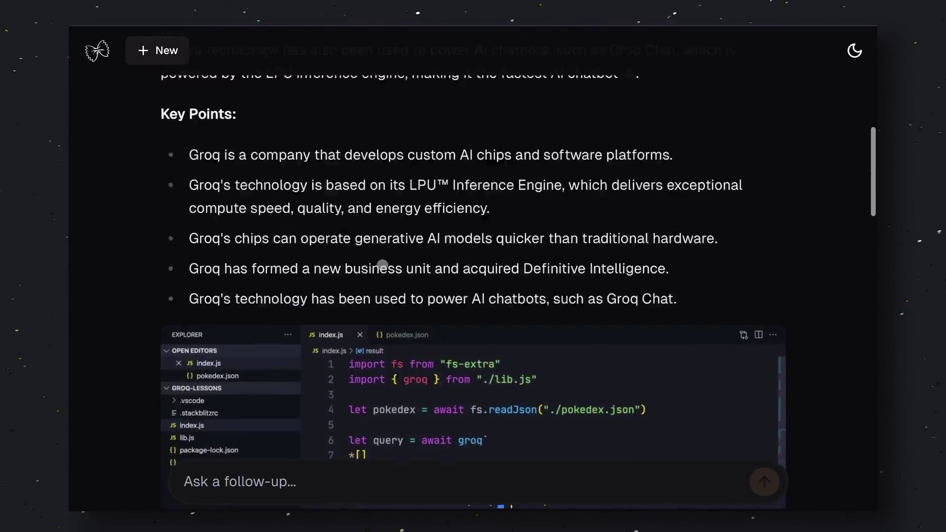
pyautogui.scroll(10, 383, 265)
pyautogui.scroll(2, 366, 286)
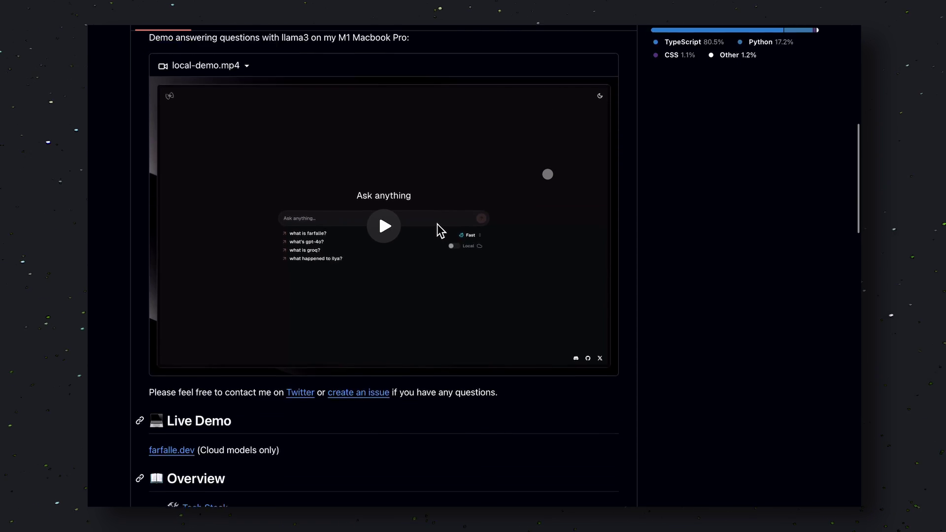
# Scroll the farfalle README up to the local-demo.mp4 video and play it.
pyautogui.scroll(-15, 547, 175)
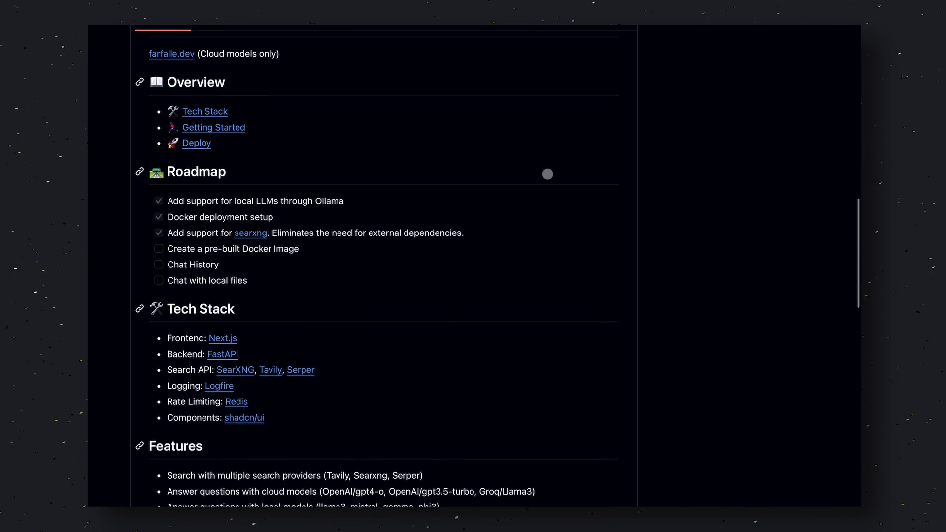
pyautogui.scroll(-18, 547, 174)
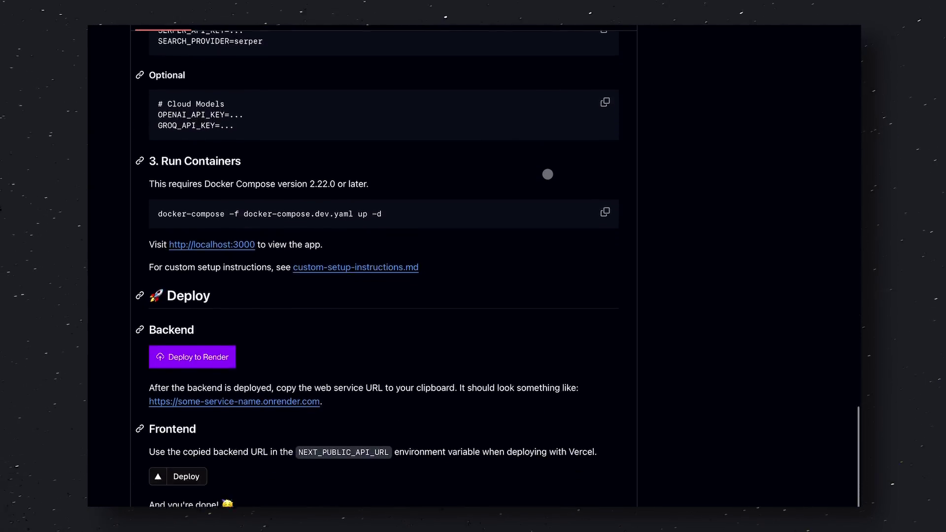
pyautogui.scroll(12, 547, 174)
pyautogui.scroll(15, 548, 174)
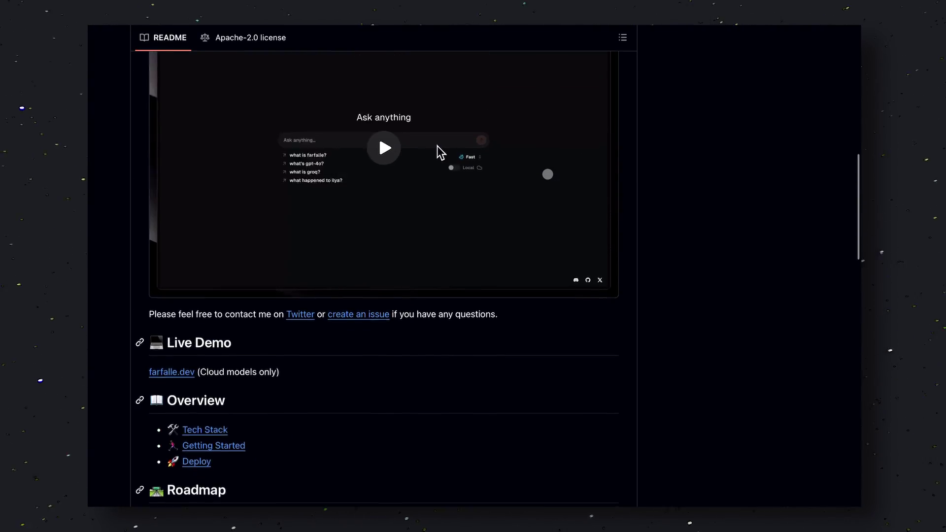
pyautogui.scroll(3, 544, 175)
pyautogui.scroll(-3, 412, 237)
pyautogui.scroll(3, 410, 236)
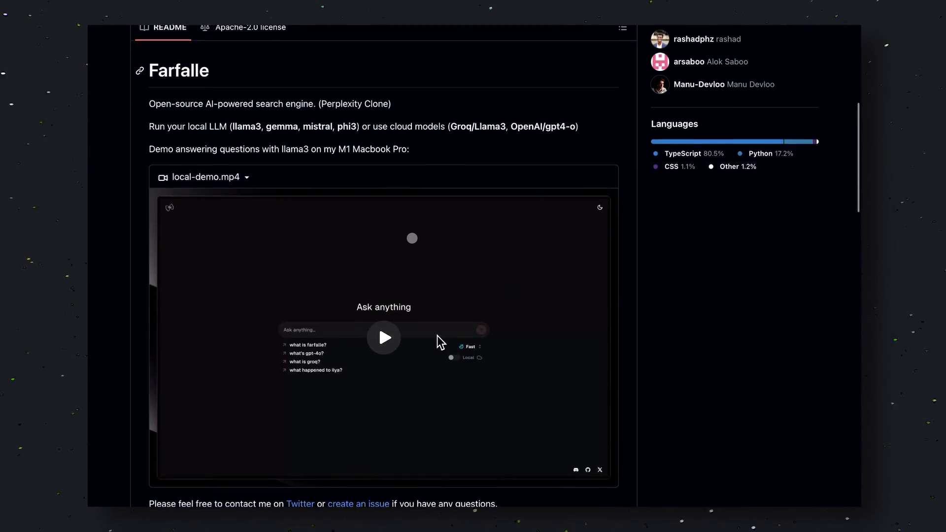
pyautogui.click(379, 339)
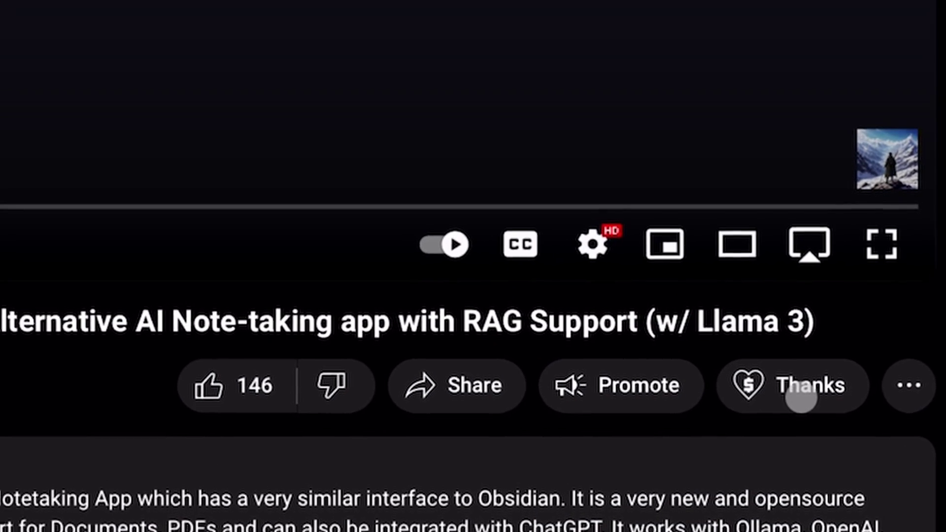
# Open the Super Thanks tipping dialog for the video's channel.
pyautogui.click(791, 339)
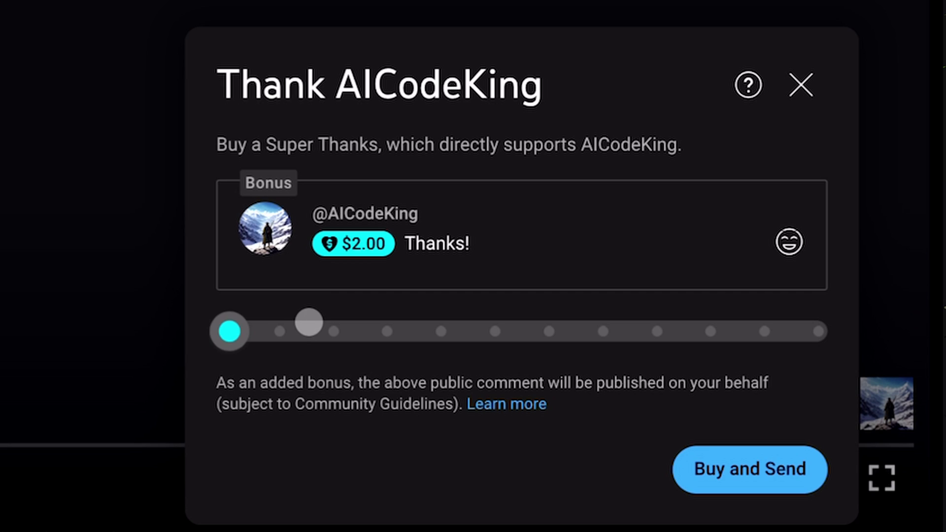